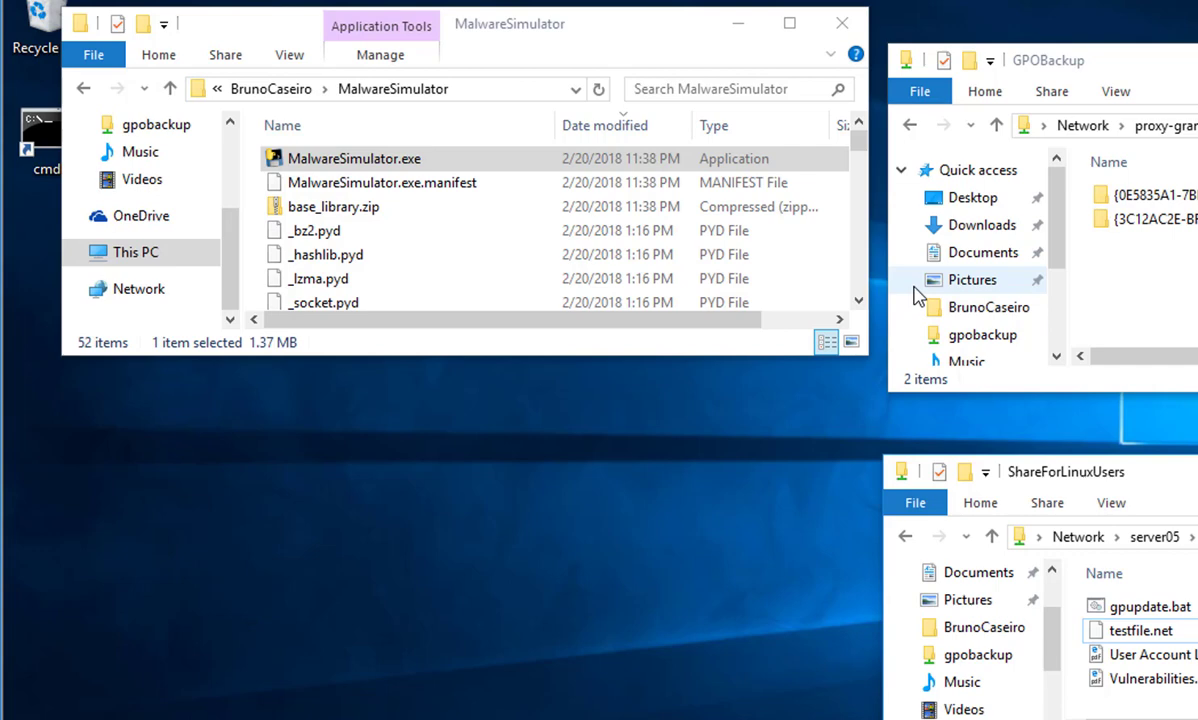
Delete the User Account and Vulnerabilities report files from the ShareForLinuxUsers network folder.
{"action": "left_click", "coordinate": [1151, 614]}
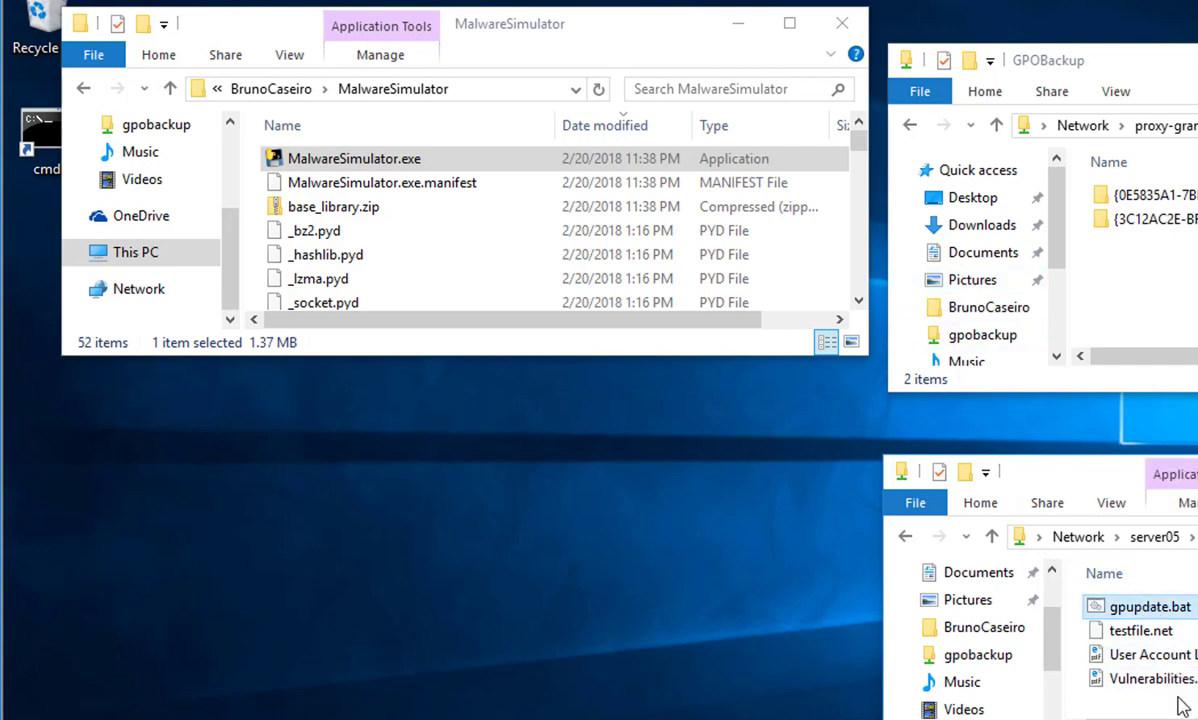
{"action": "left_click_drag", "start_coordinate": [1190, 704], "coordinate": [1097, 662]}
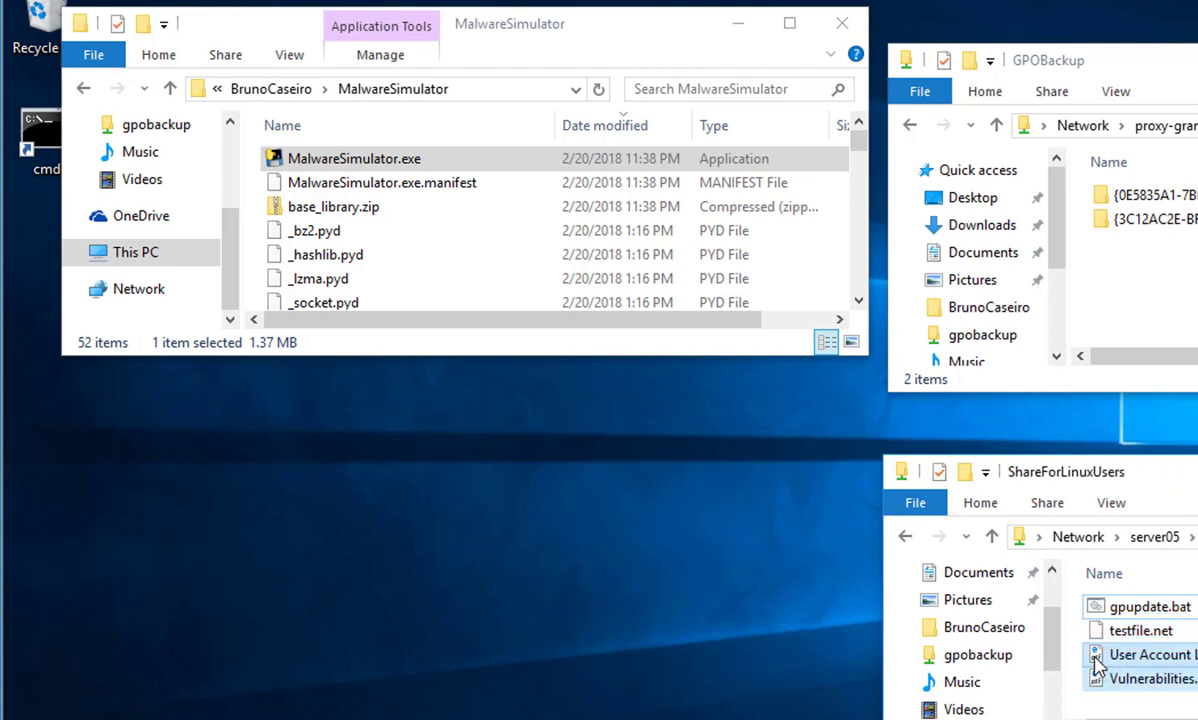
{"action": "key", "text": "Delete"}
{"action": "key", "text": "Return"}
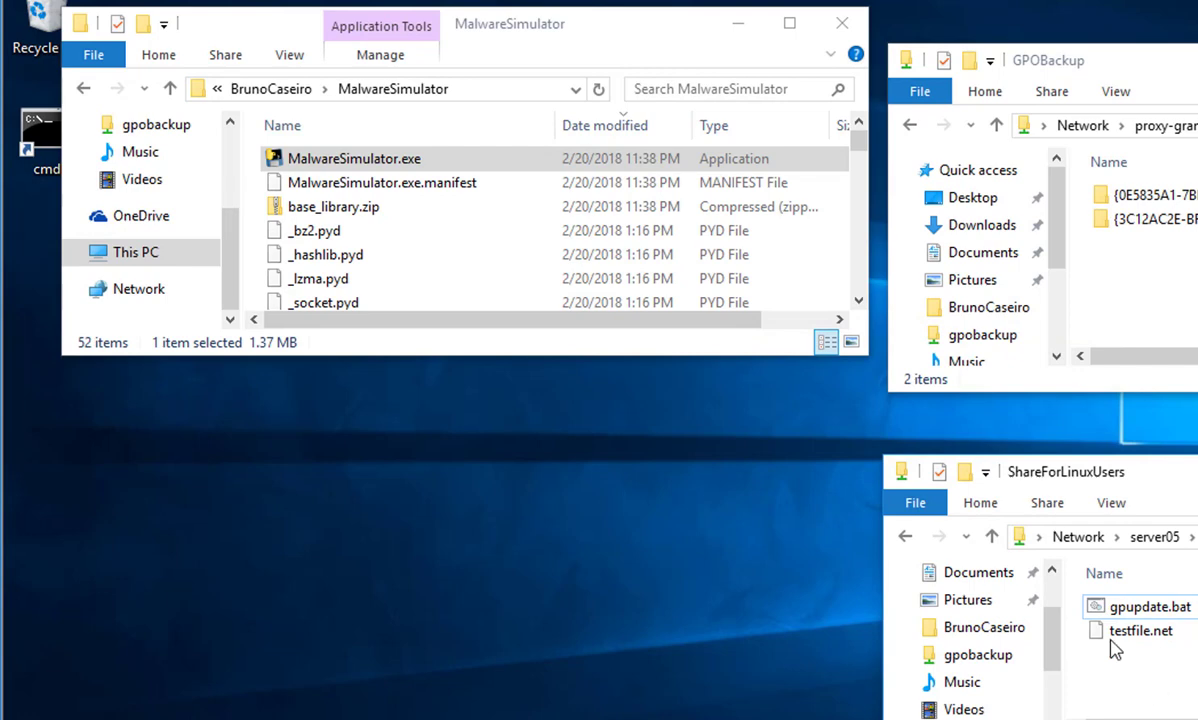
Point out MalwareSimulator.exe and the GPOBackup share, and show the full path of the MalwareSimulator folder.
{"action": "left_click", "coordinate": [356, 160]}
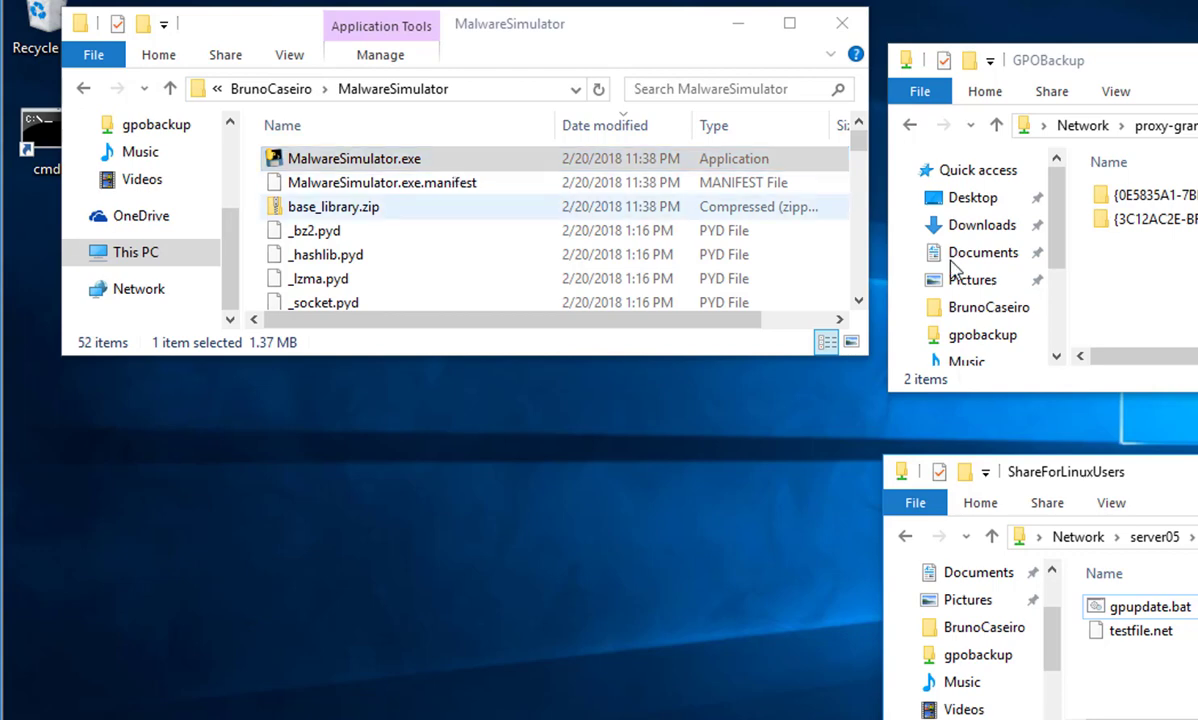
{"action": "left_click", "coordinate": [1183, 283]}
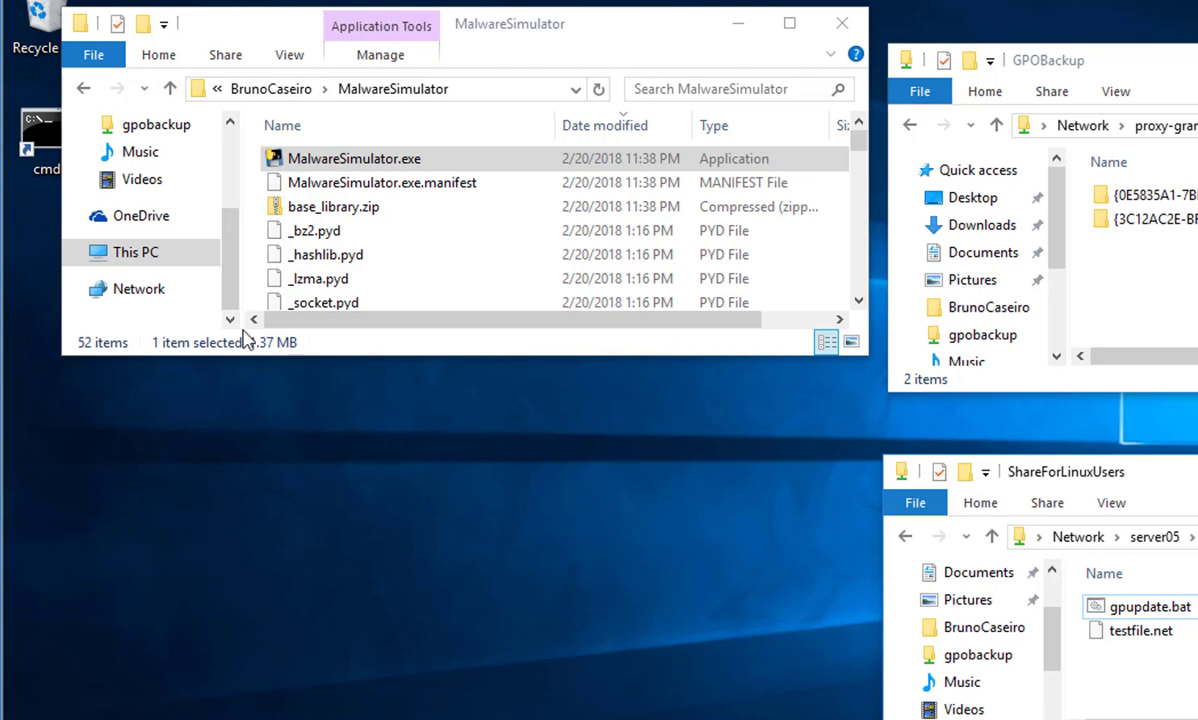
{"action": "left_click", "coordinate": [490, 90]}
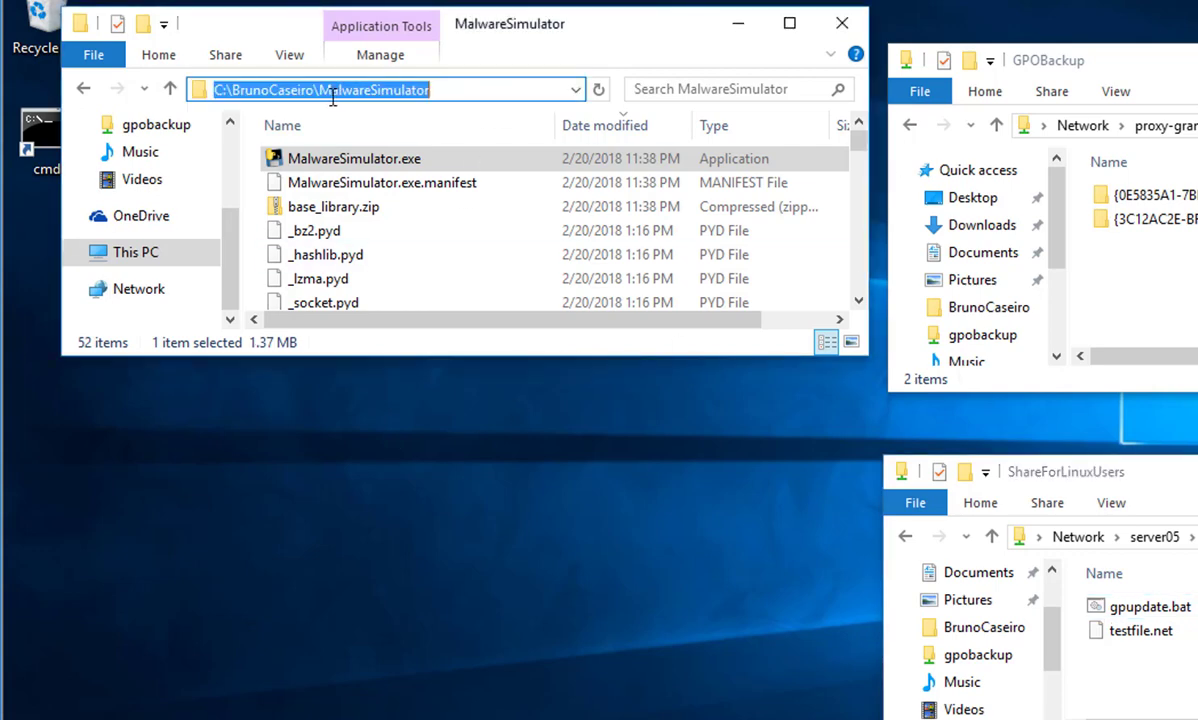
{"action": "left_click", "coordinate": [318, 90]}
{"action": "left_click", "coordinate": [500, 95], "text": "shift"}
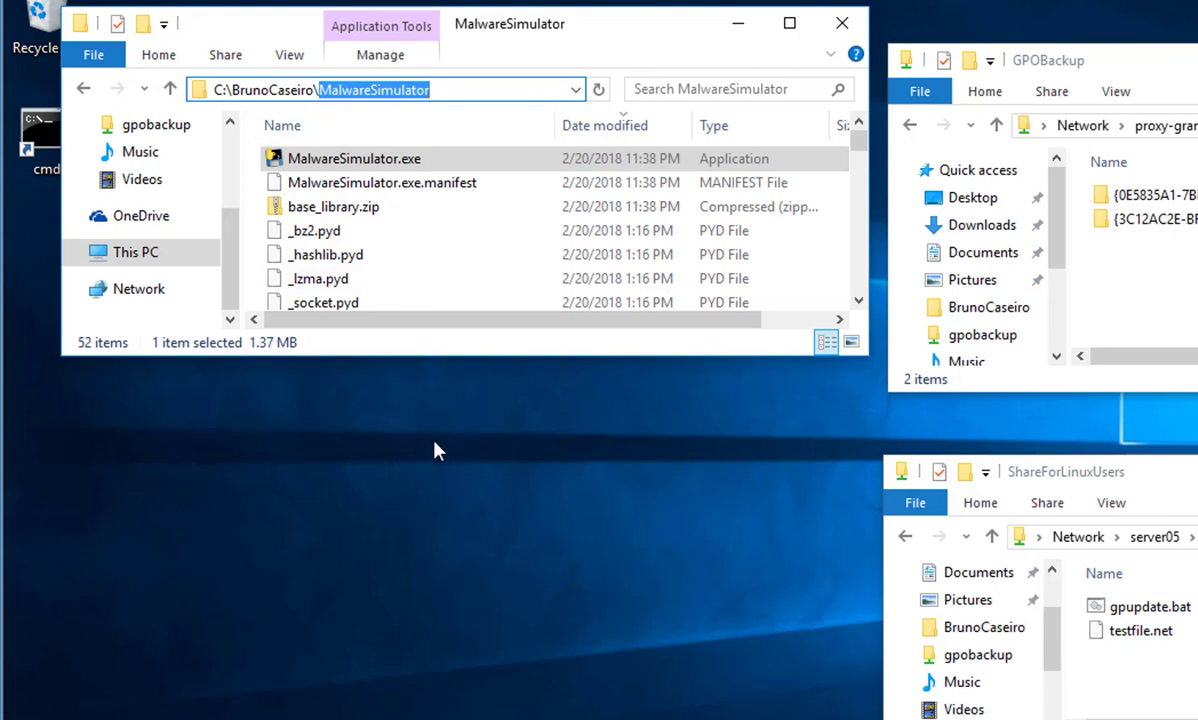
Open a command prompt, place its window below the MalwareSimulator folder window, and change to the drive root with cd\.
{"action": "left_click", "coordinate": [425, 385]}
{"action": "double_click", "coordinate": [43, 150]}
{"action": "left_click_drag", "start_coordinate": [398, 163], "coordinate": [380, 393]}
{"action": "type", "text": "cd\\"}
{"action": "key", "text": "Return"}
Change the command prompt's directory to the MalwareSimulator folder inside its parent folder and clear the screen.
{"action": "type", "text": "cd bru"}
{"action": "key", "text": "Tab"}
{"action": "key", "text": "Return"}
{"action": "type", "text": "cd ma"}
{"action": "key", "text": "Tab"}
{"action": "key", "text": "Return"}
{"action": "type", "text": "cls"}
{"action": "key", "text": "Return"}
Display the usage help of MalwareSimulator.exe with -h and reposition the command prompt so the whole output can be read.
{"action": "type", "text": "mal"}
{"action": "key", "text": "Tab"}
{"action": "type", "text": "-h"}
{"action": "key", "text": "Return"}
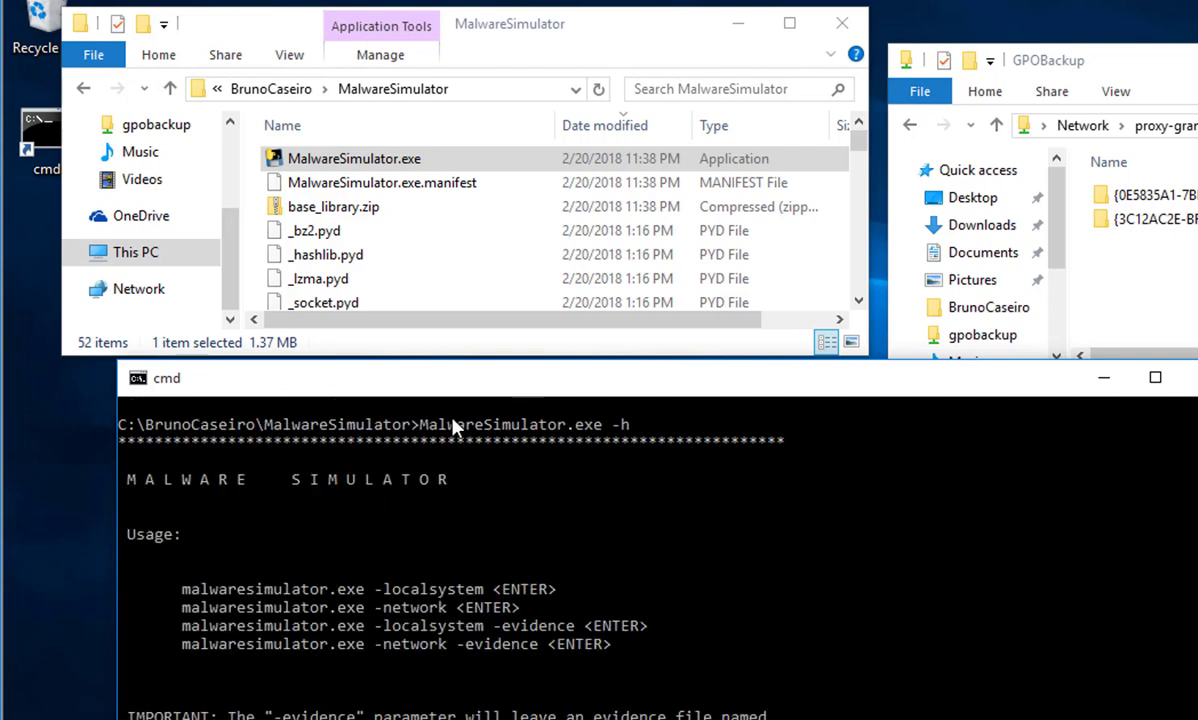
{"action": "left_click_drag", "start_coordinate": [500, 386], "coordinate": [473, 197]}
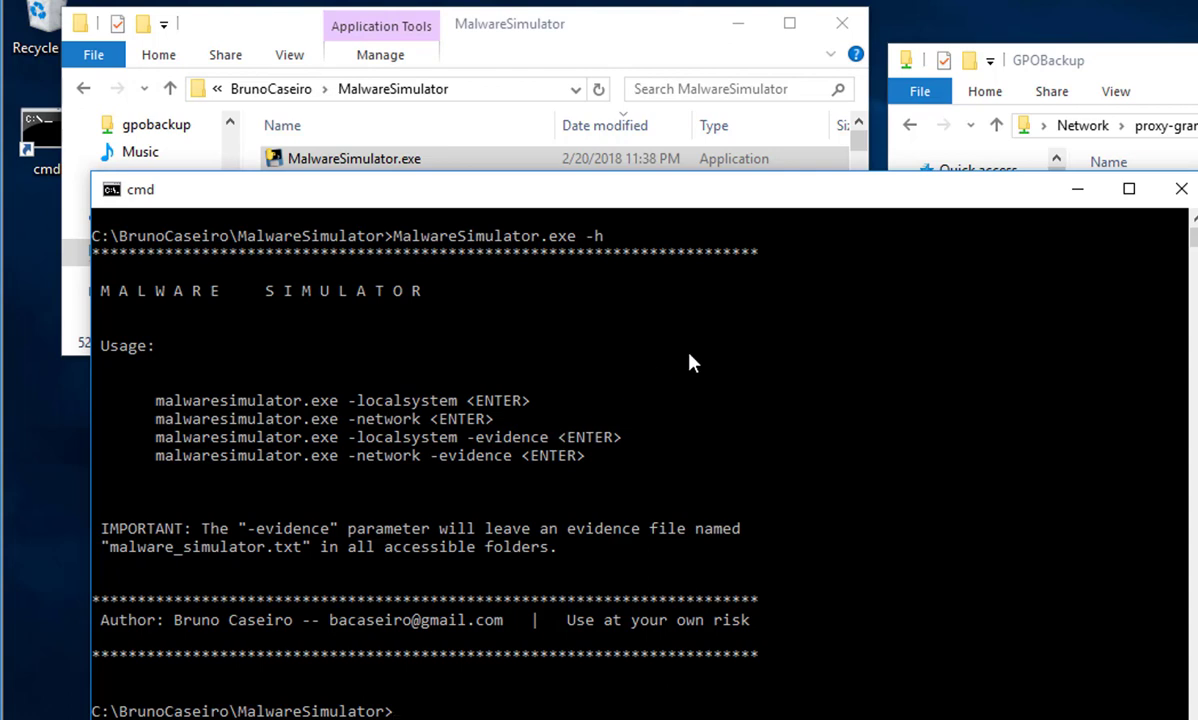
Clear the command prompt and run MalwareSimulator.exe with the parameters -network -evidence.
{"action": "left_click", "coordinate": [874, 520]}
{"action": "type", "text": "cls"}
{"action": "key", "text": "Return"}
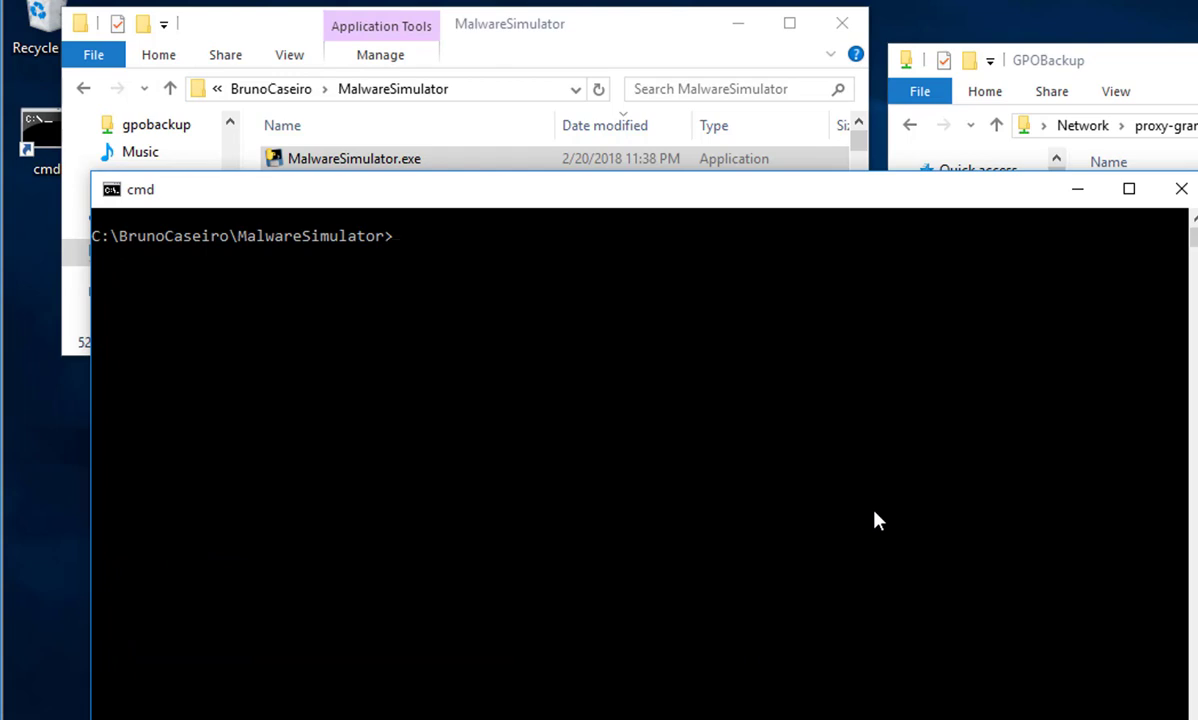
{"action": "type", "text": "m"}
{"action": "key", "text": "Tab"}
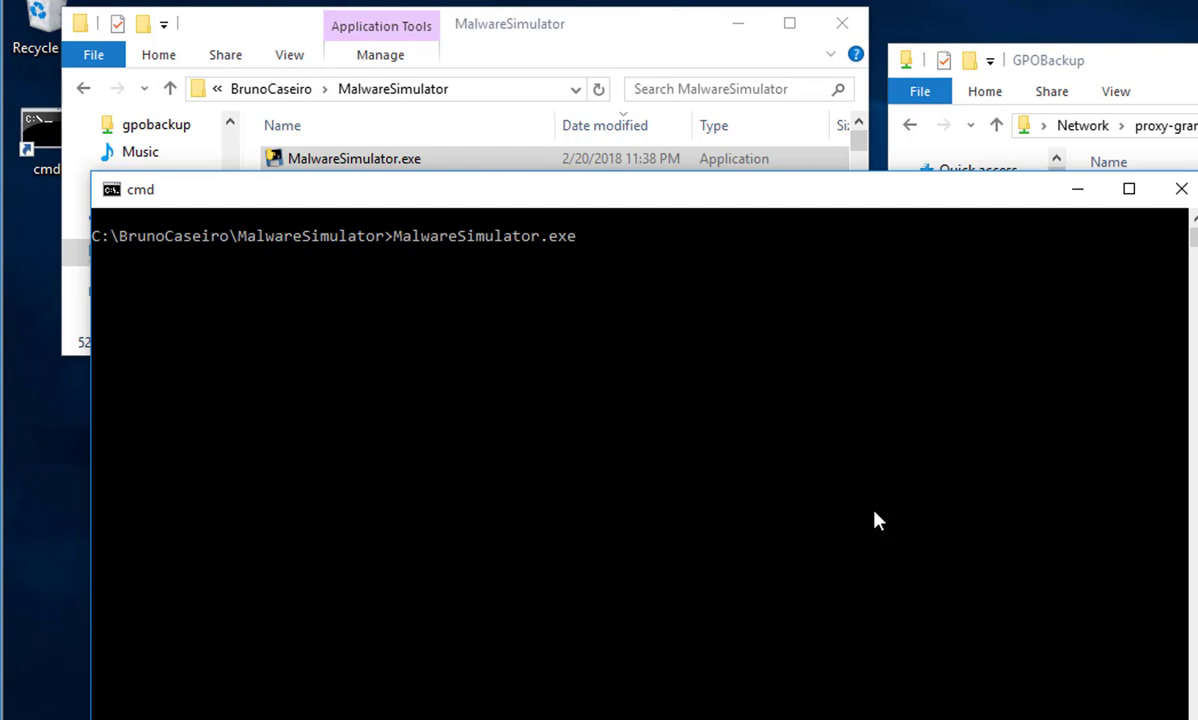
{"action": "type", "text": "-network -evidence"}
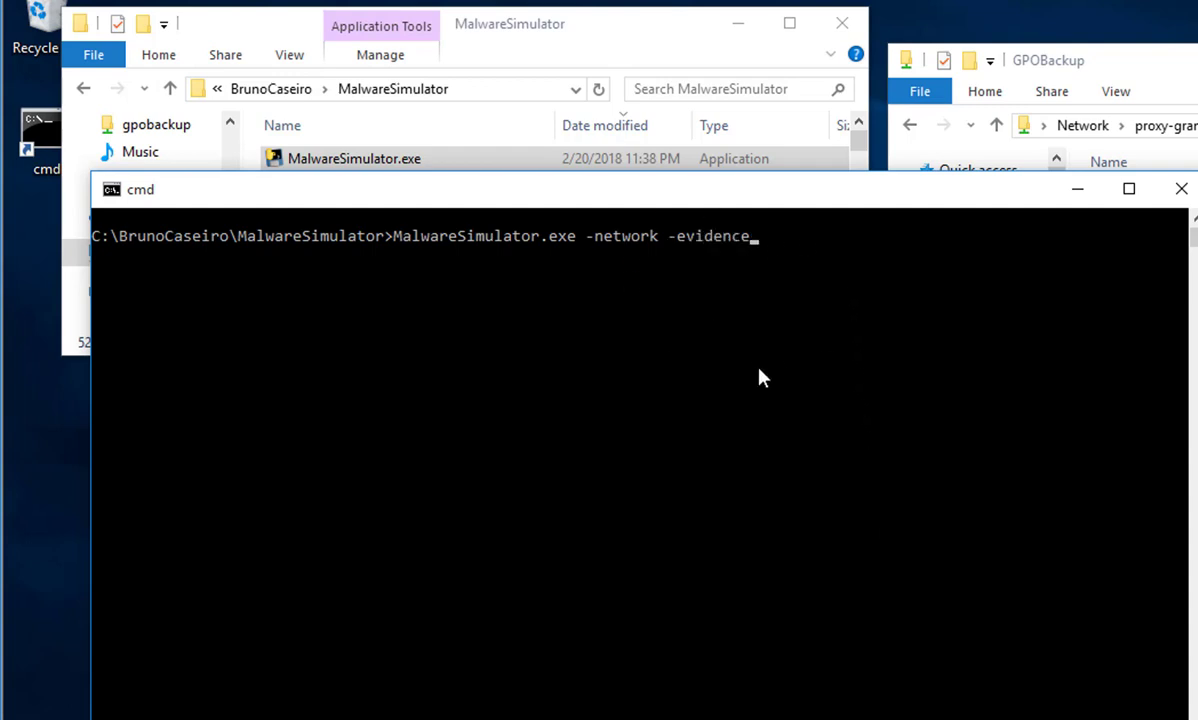
{"action": "key", "text": "Return"}
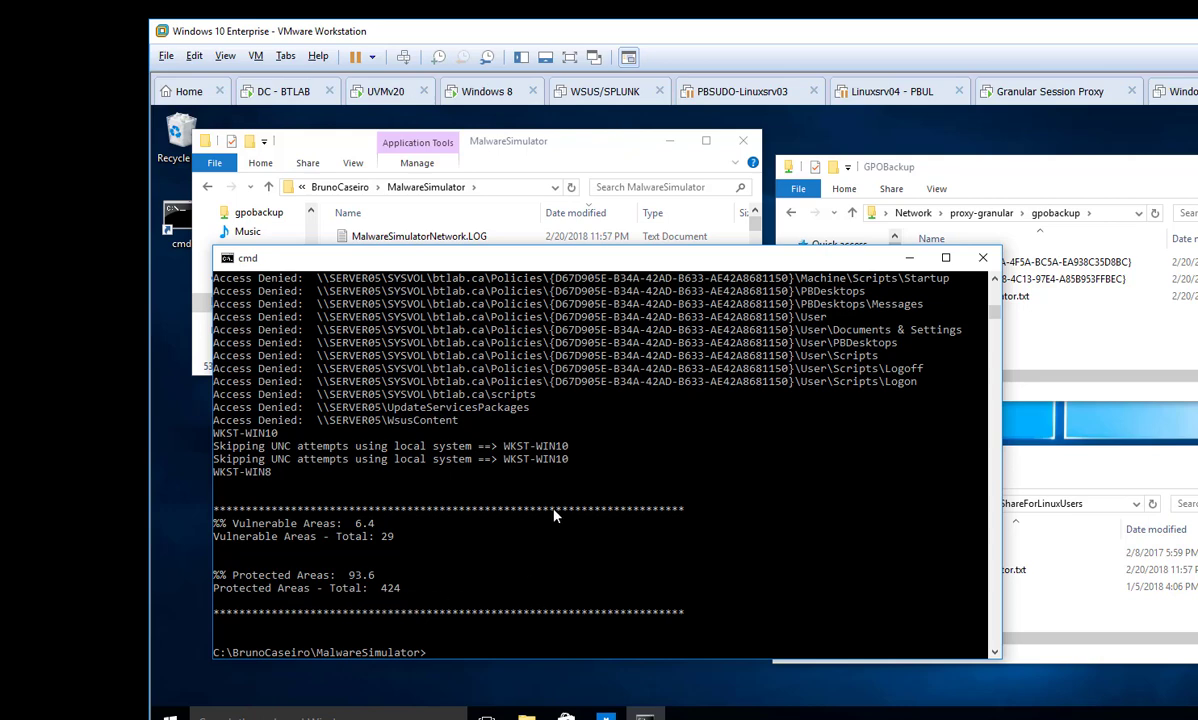
Open MalwareSimulatorNetwork.LOG from the MalwareSimulator folder in a maximized Notepad window.
{"action": "left_click", "coordinate": [622, 236]}
{"action": "left_click", "coordinate": [477, 187]}
{"action": "left_click", "coordinate": [441, 236]}
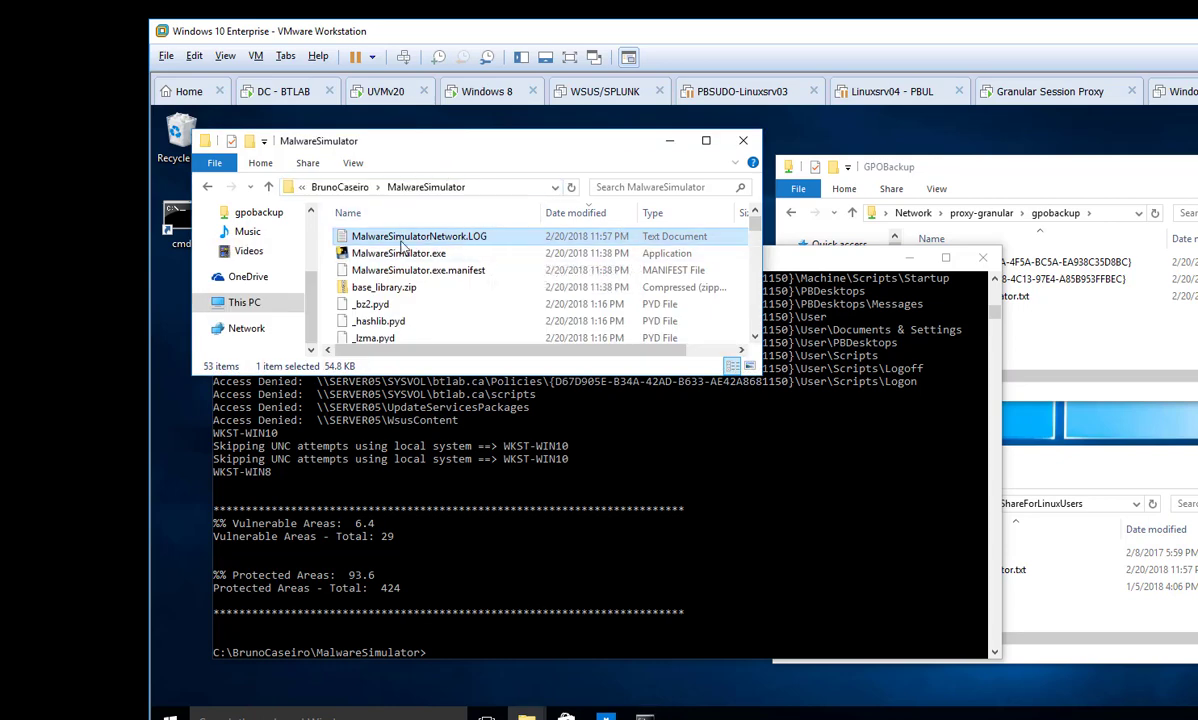
{"action": "left_click", "coordinate": [398, 270]}
{"action": "left_click", "coordinate": [403, 240]}
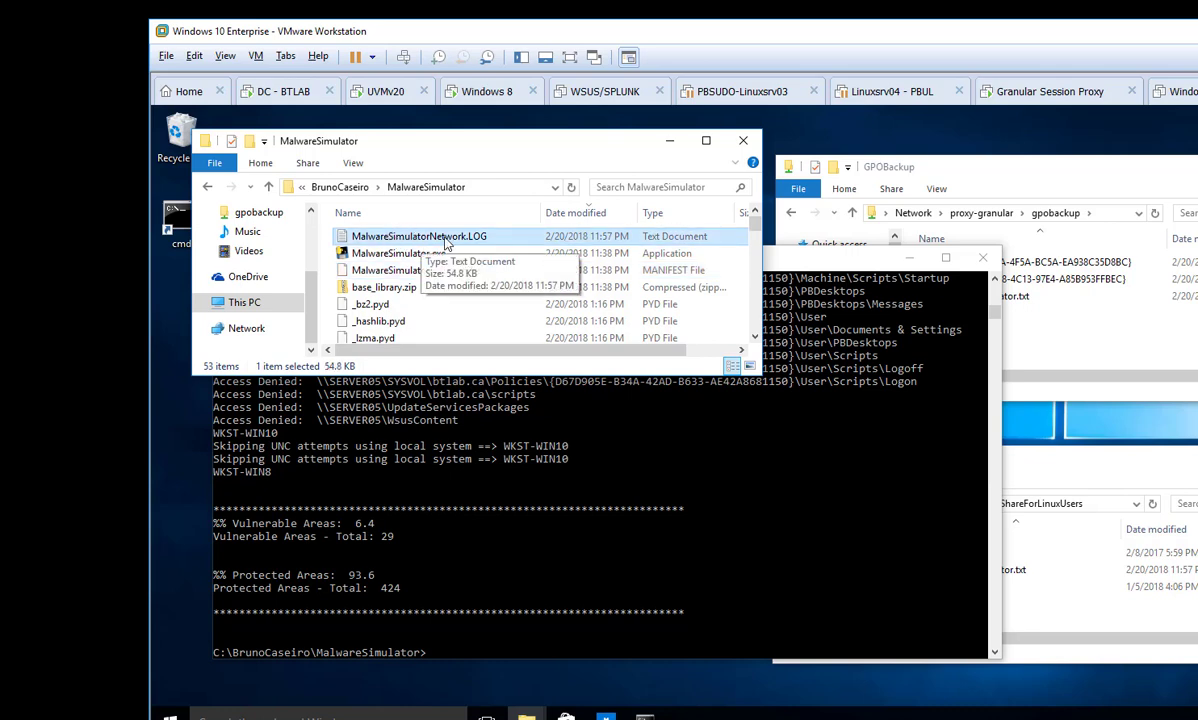
{"action": "double_click", "coordinate": [445, 238]}
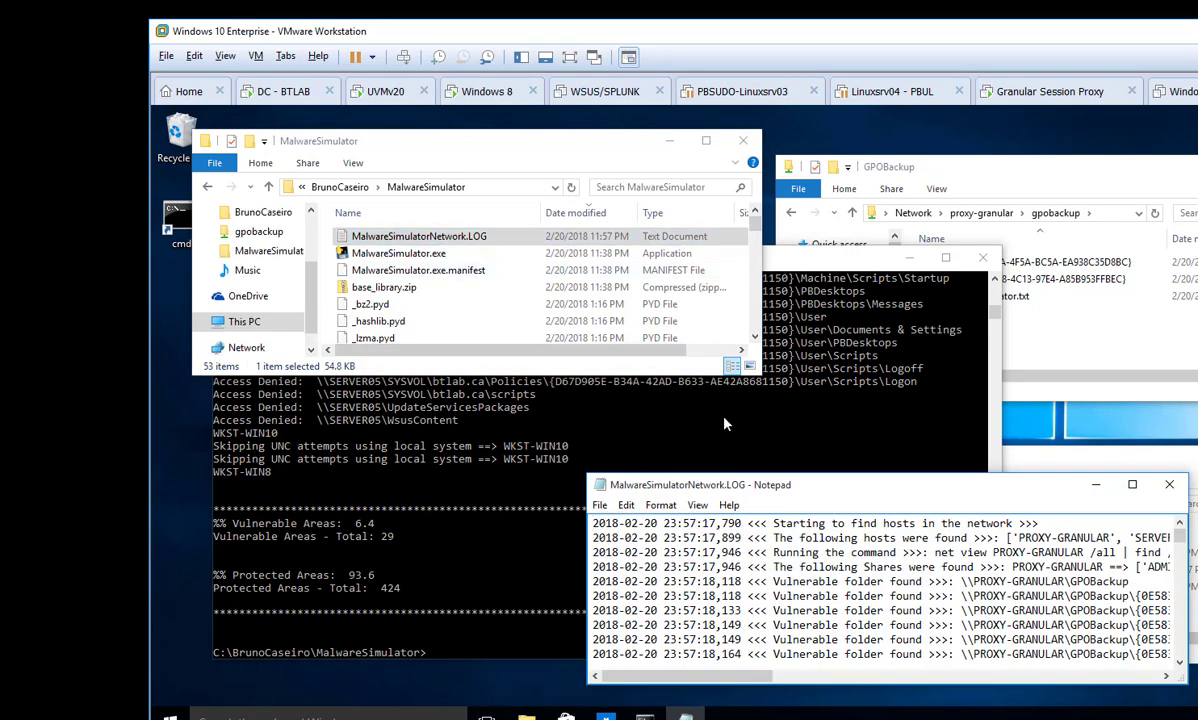
{"action": "double_click", "coordinate": [762, 482]}
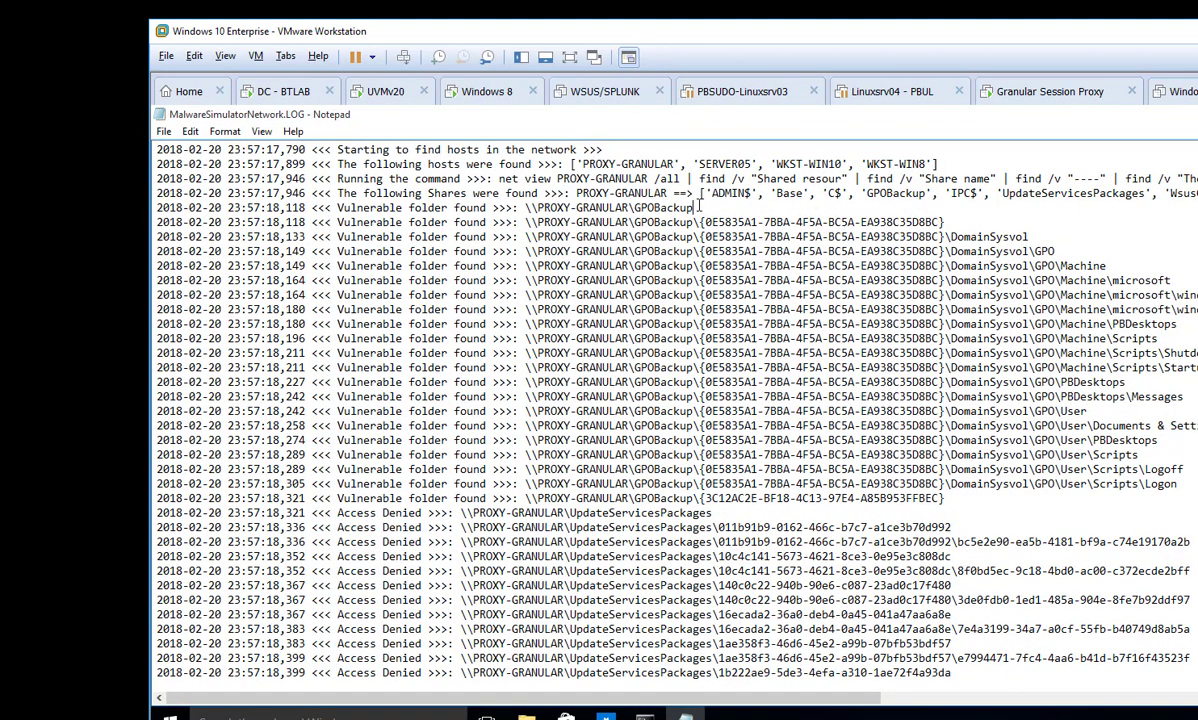
Examine the vulnerable folder and access denied entries in the network log by highlighting them, and close the log.
{"action": "left_click_drag", "start_coordinate": [695, 207], "coordinate": [370, 207]}
{"action": "left_click_drag", "start_coordinate": [946, 222], "coordinate": [350, 207]}
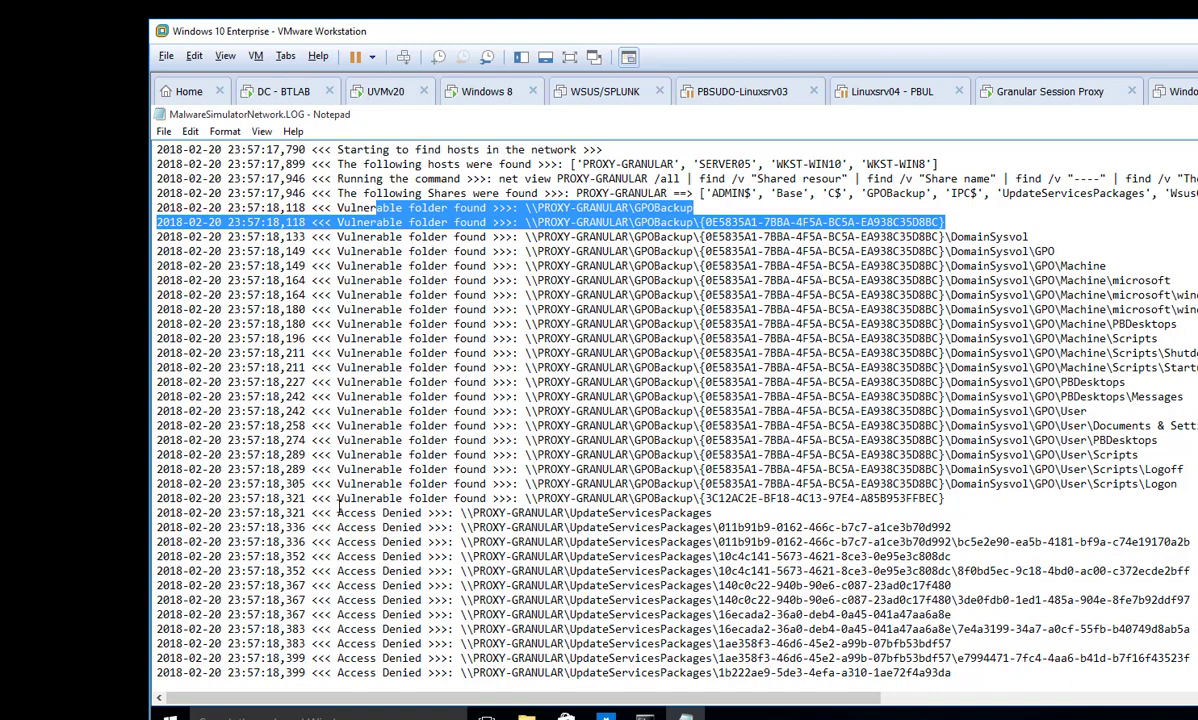
{"action": "left_click_drag", "start_coordinate": [337, 512], "coordinate": [733, 526]}
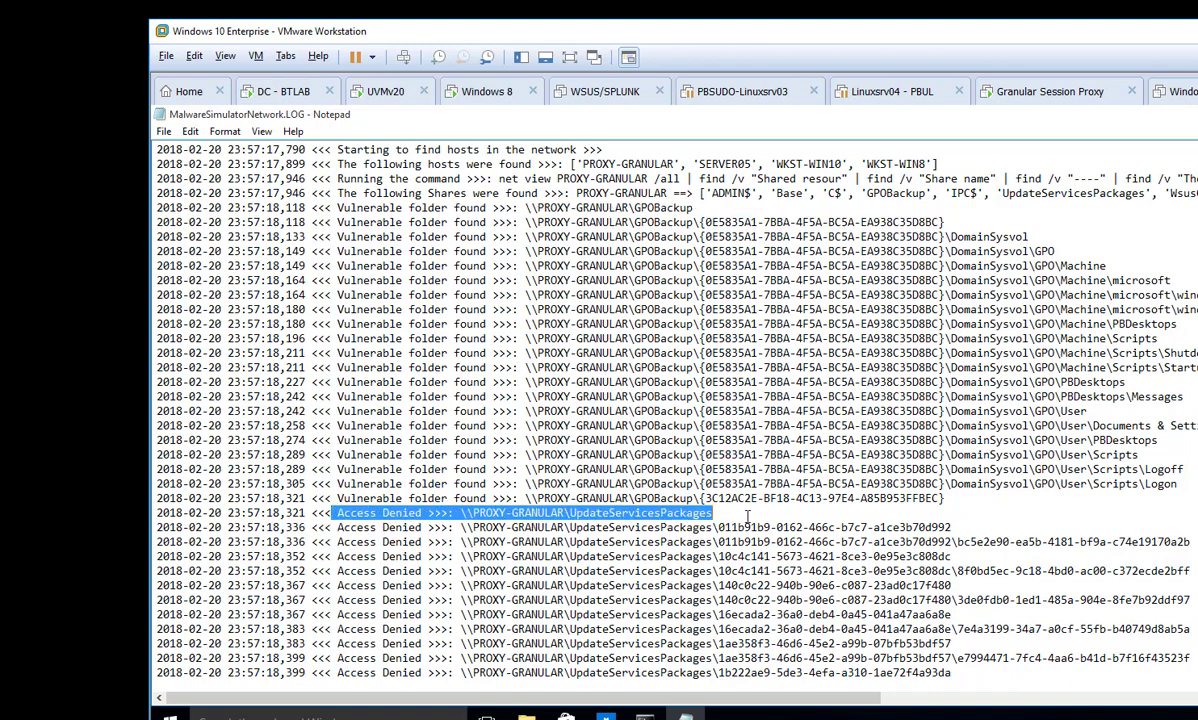
{"action": "left_click_drag", "start_coordinate": [697, 207], "coordinate": [514, 210]}
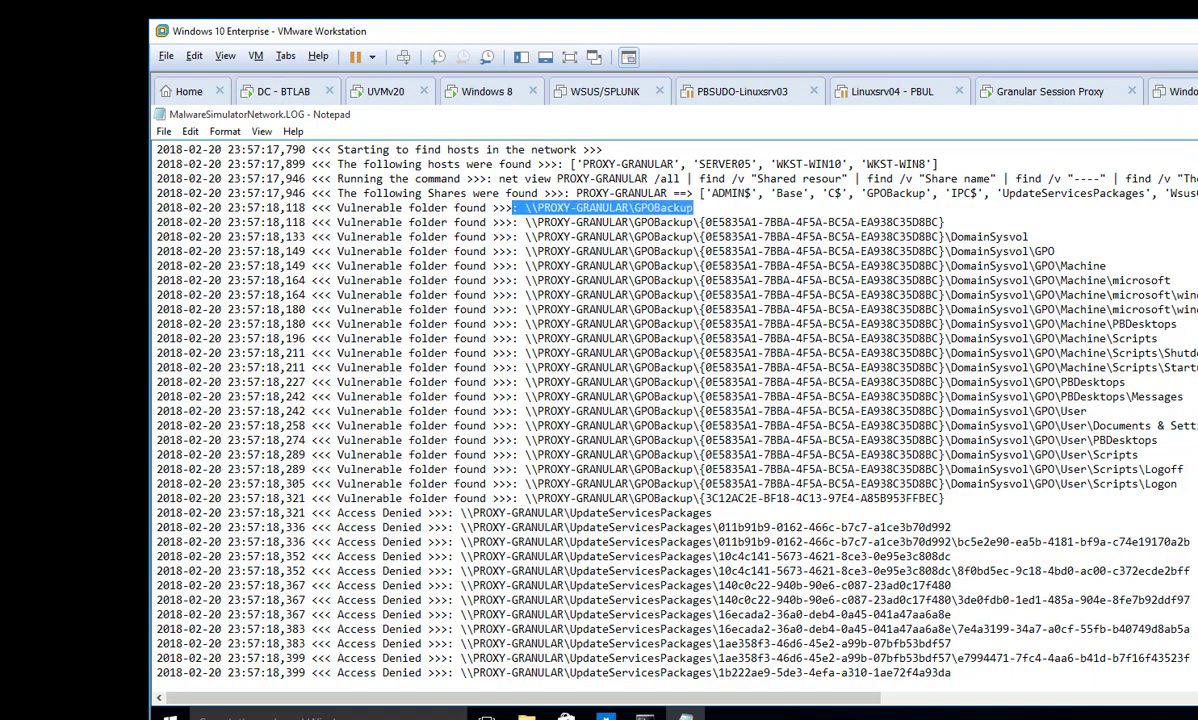
{"action": "key", "text": "alt+F4"}
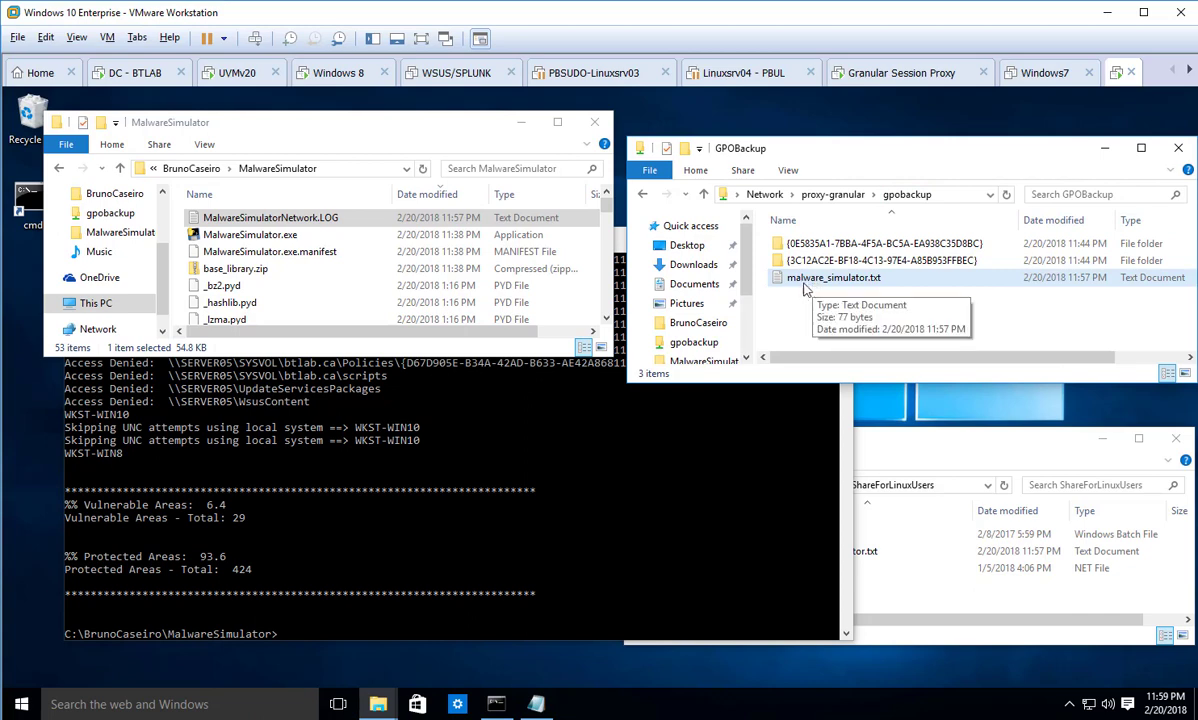
Open malware_simulator.txt in the GPOBackup share, highlight its evidence message, and close the file.
{"action": "left_click", "coordinate": [951, 196]}
{"action": "left_click", "coordinate": [830, 291]}
{"action": "double_click", "coordinate": [872, 281]}
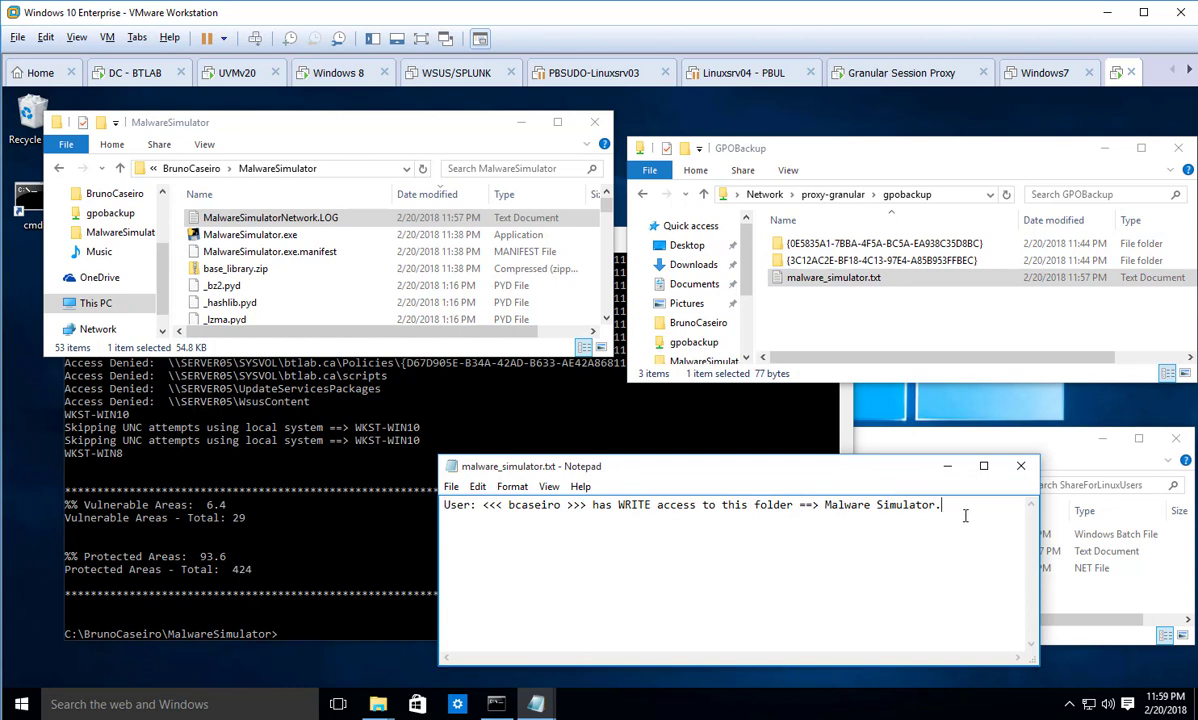
{"action": "left_click_drag", "start_coordinate": [965, 515], "coordinate": [447, 538]}
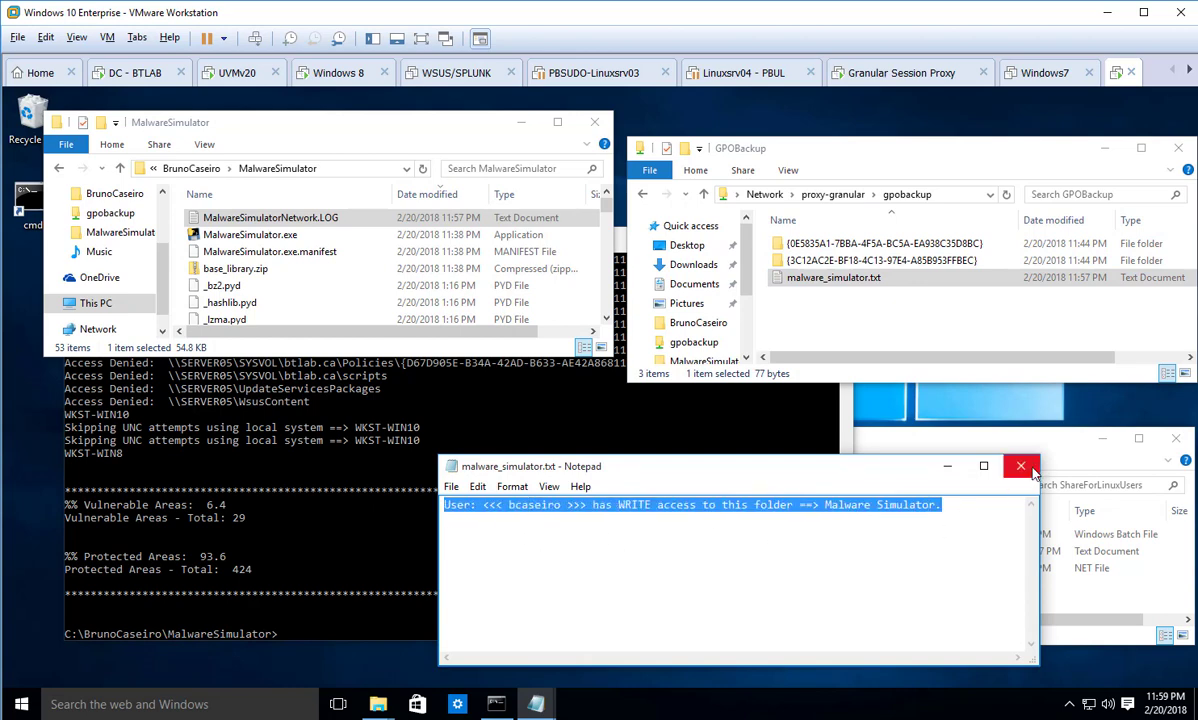
{"action": "left_click", "coordinate": [1020, 466]}
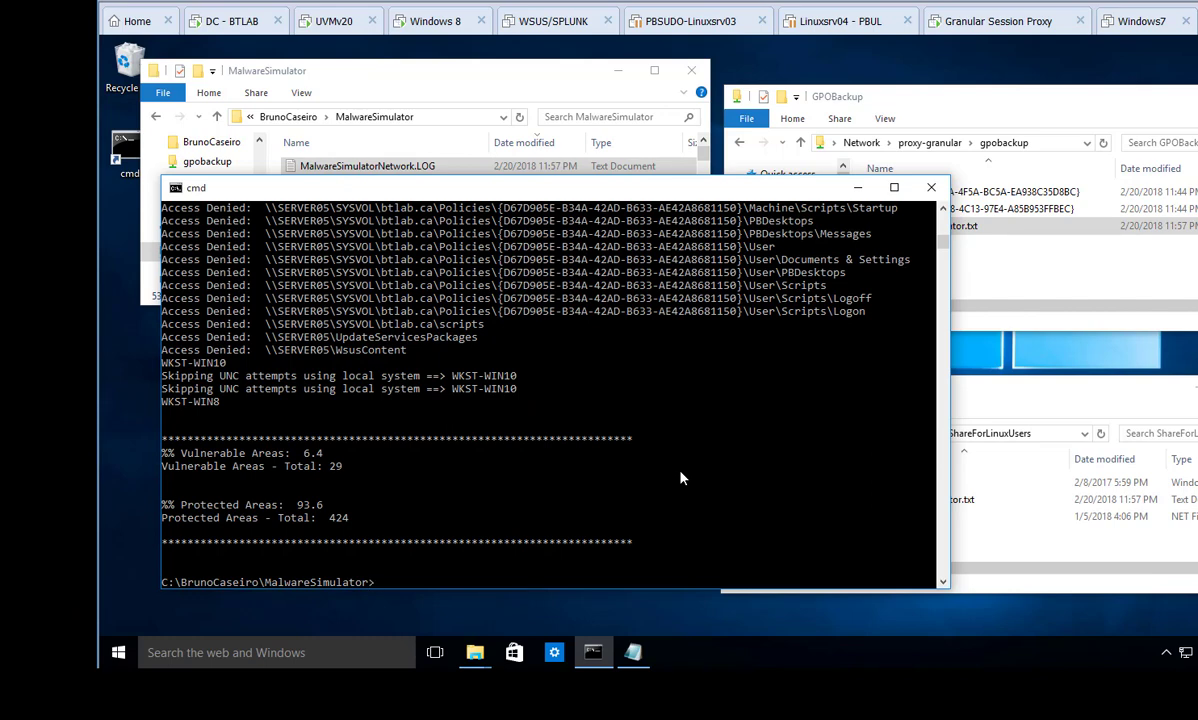
Run MalwareSimulator.exe with only the -network parameter while keeping both shared folder windows in view.
{"action": "key", "text": "Tab"}
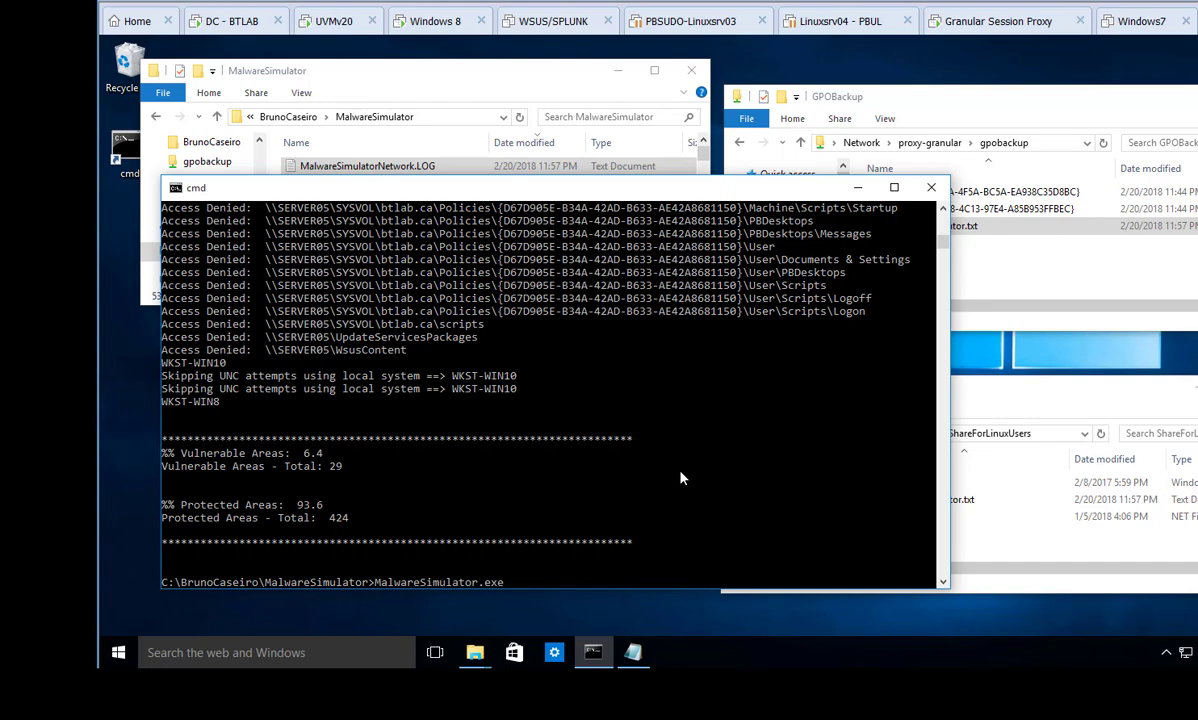
{"action": "type", "text": "-network"}
{"action": "left_click_drag", "start_coordinate": [675, 190], "coordinate": [612, 113]}
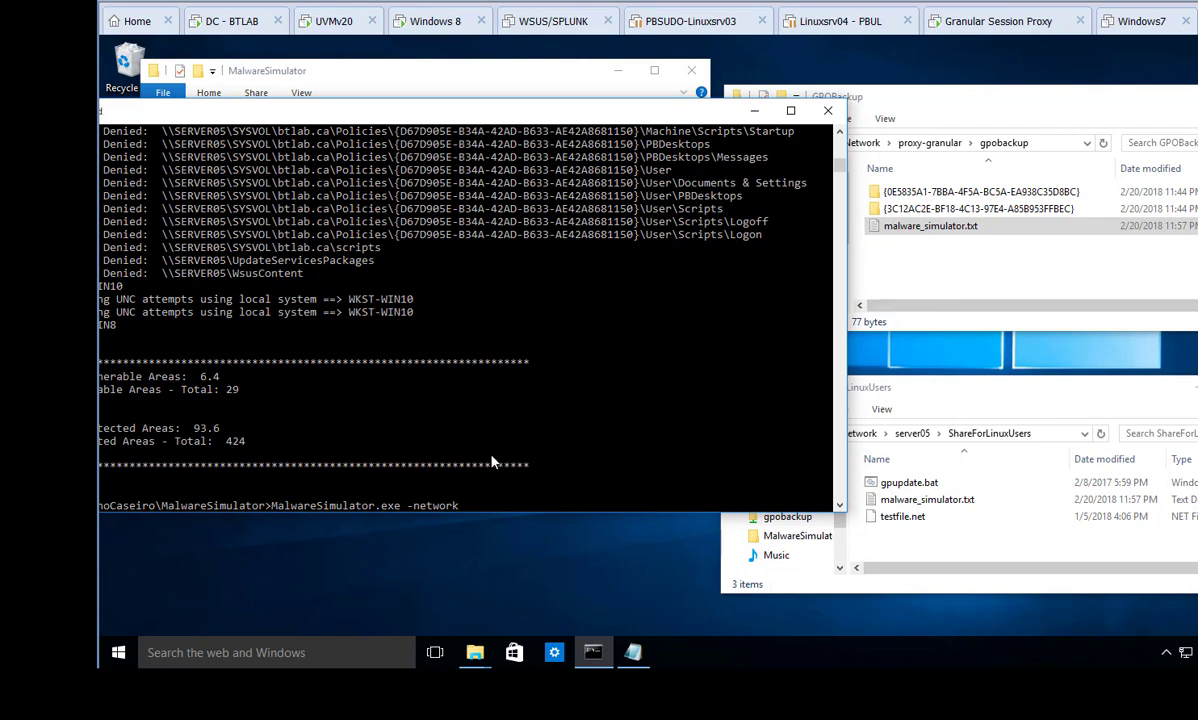
{"action": "key", "text": "Return"}
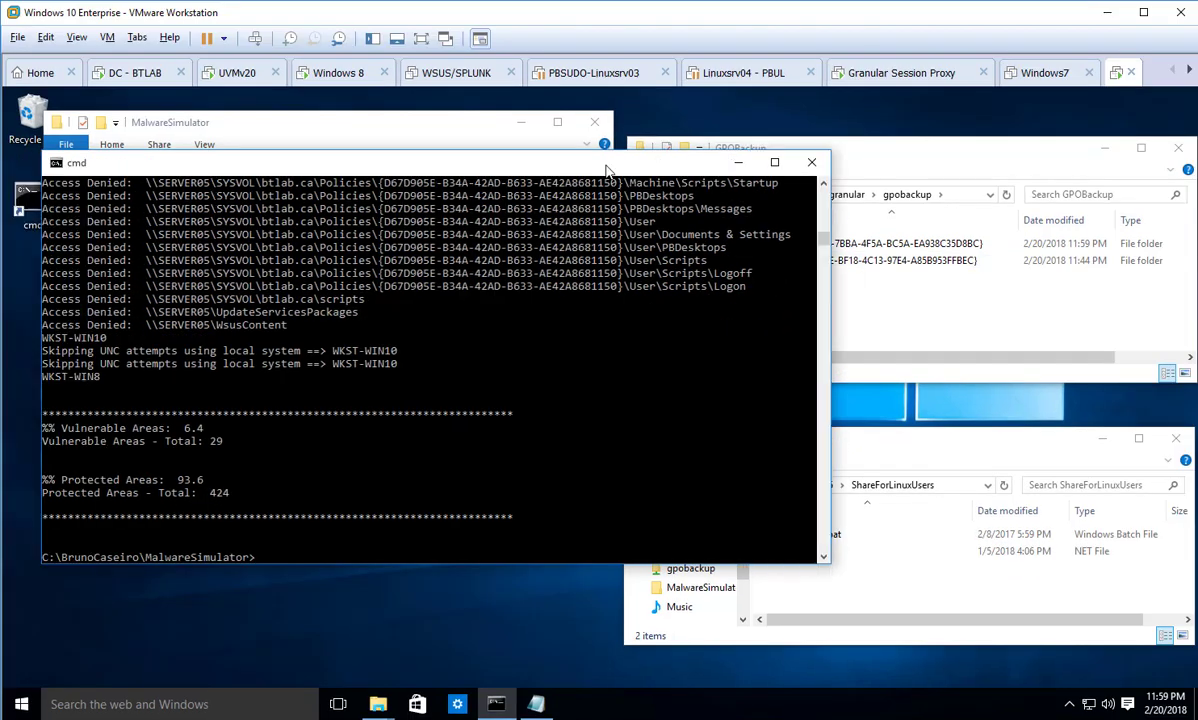
{"action": "left_click_drag", "start_coordinate": [605, 170], "coordinate": [655, 217]}
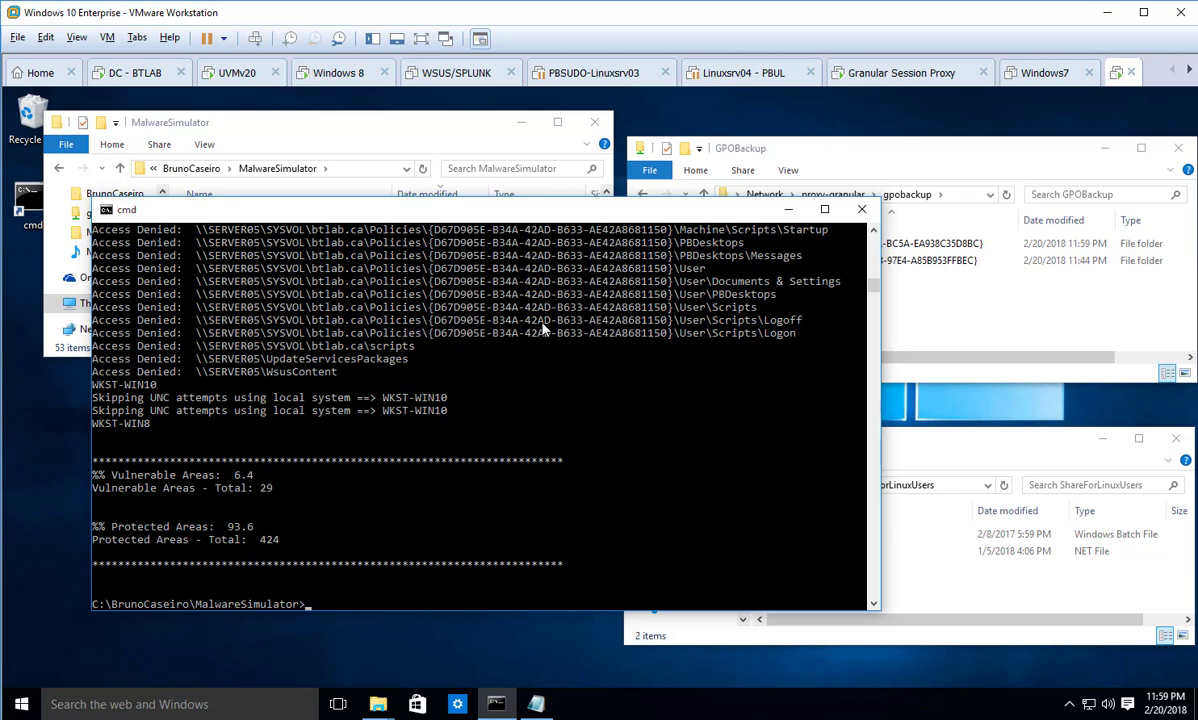
Clear the command prompt and run MalwareSimulator.exe with the parameters -localsystem -evidence.
{"action": "type", "text": "cls"}
{"action": "key", "text": "Return"}
{"action": "type", "text": "mal"}
{"action": "key", "text": "Tab"}
{"action": "type", "text": "-localsystem -evid"}
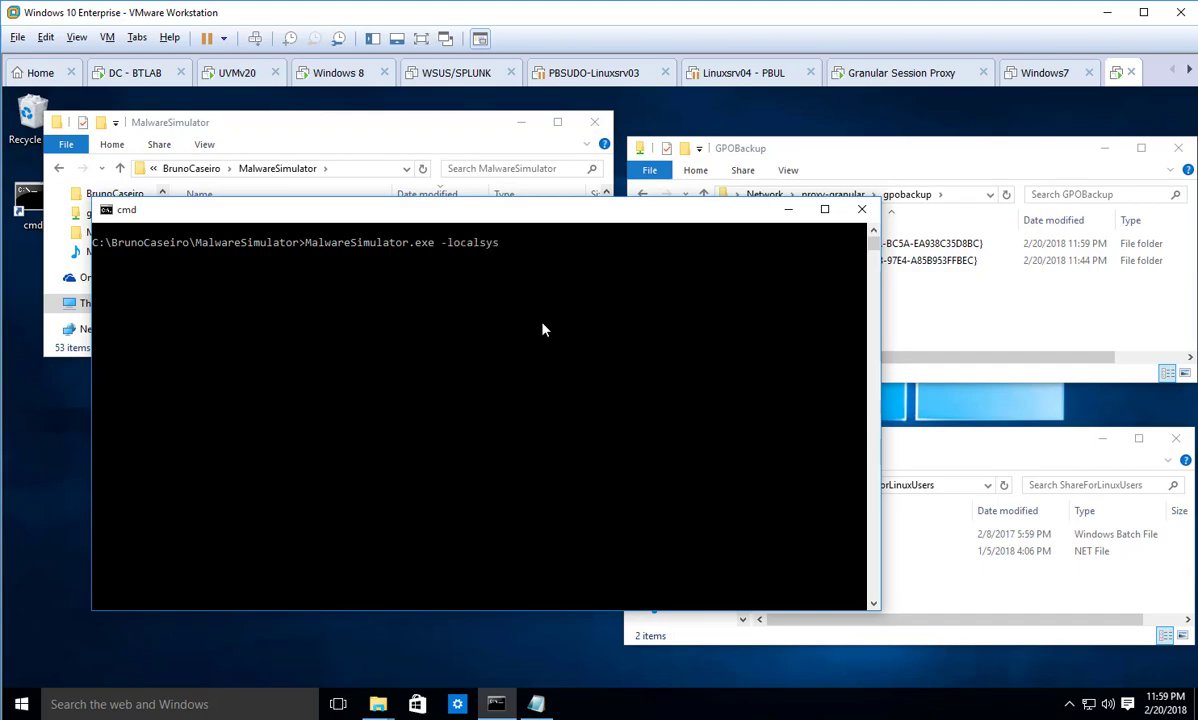
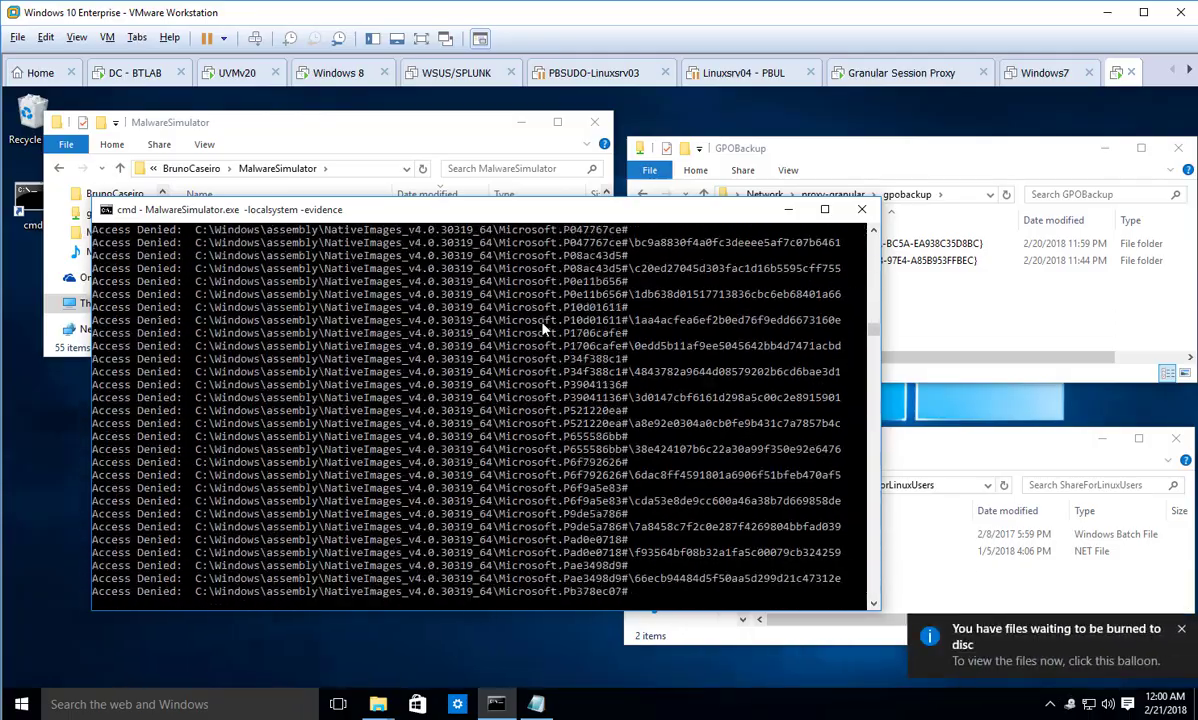
Uncover the MalwareSimulator folder window, open MalwareSimulatorLocalSystem.LOG during the scan, and close it again.
{"action": "left_click_drag", "start_coordinate": [427, 217], "coordinate": [434, 321]}
{"action": "left_click", "coordinate": [309, 234]}
{"action": "left_click", "coordinate": [309, 234]}
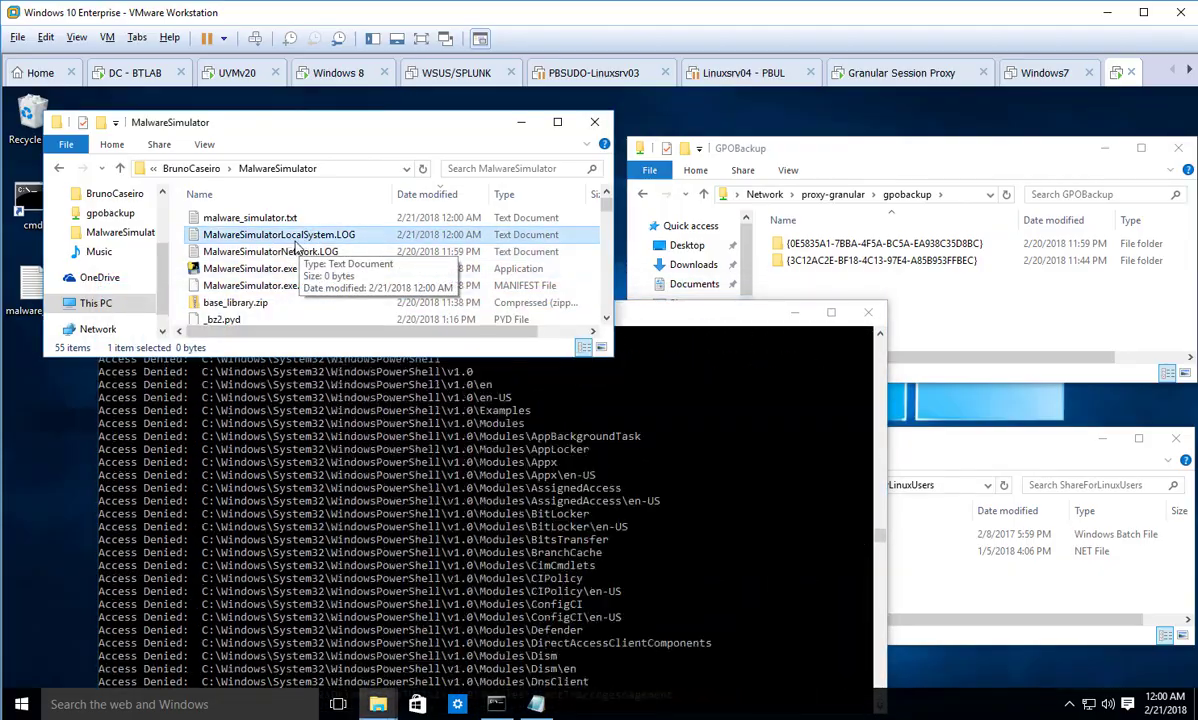
{"action": "double_click", "coordinate": [325, 240]}
{"action": "left_click", "coordinate": [1024, 474]}
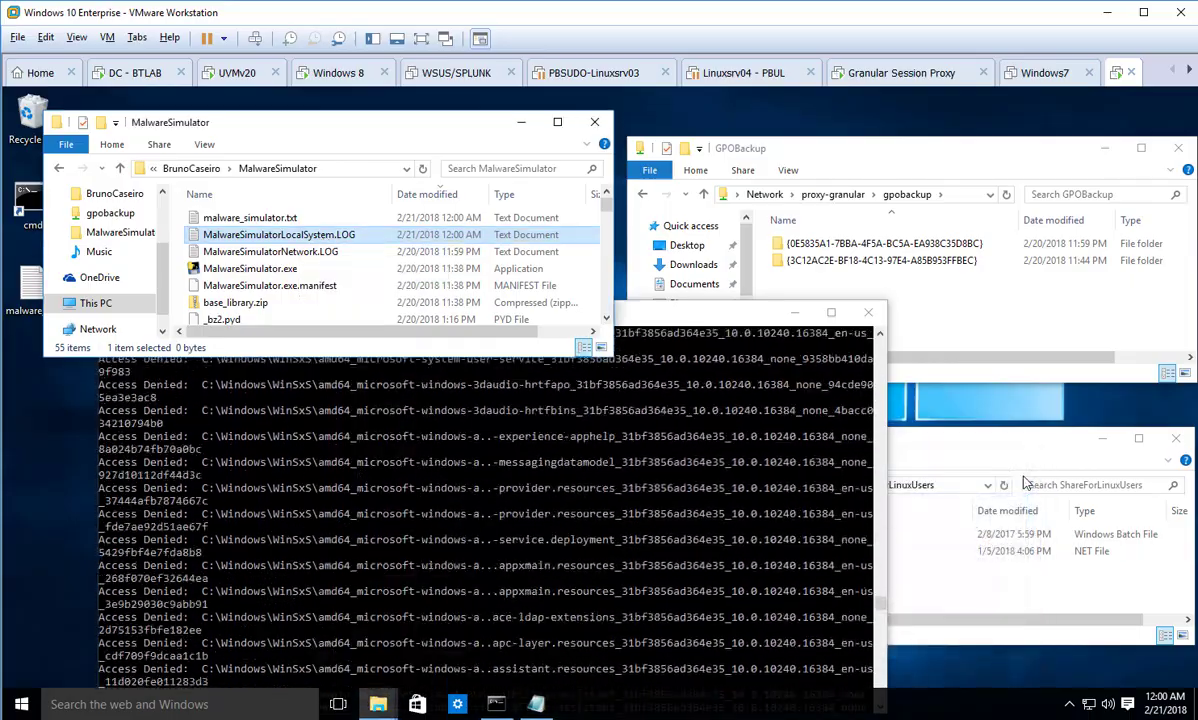